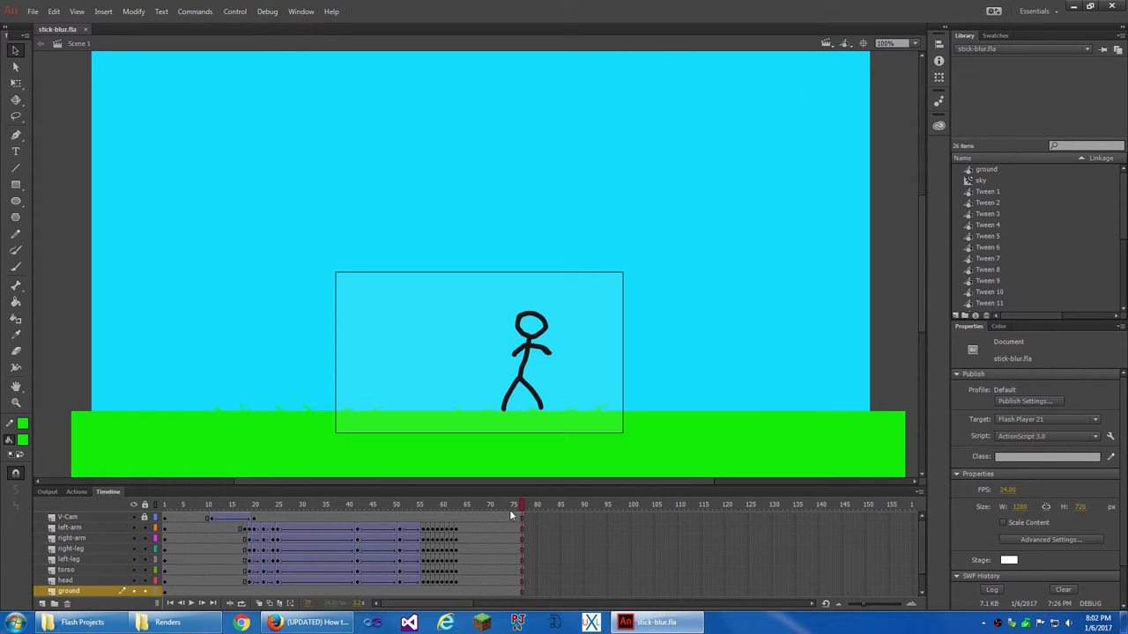
# Step: Rewind the stick-figure walk to frame 1, play it on the stage, then scrub back through the timeline
pyautogui.moveTo(519, 509)
pyautogui.mouseDown()
pyautogui.moveTo(219, 529)
pyautogui.moveTo(19, 518)
pyautogui.mouseUp()
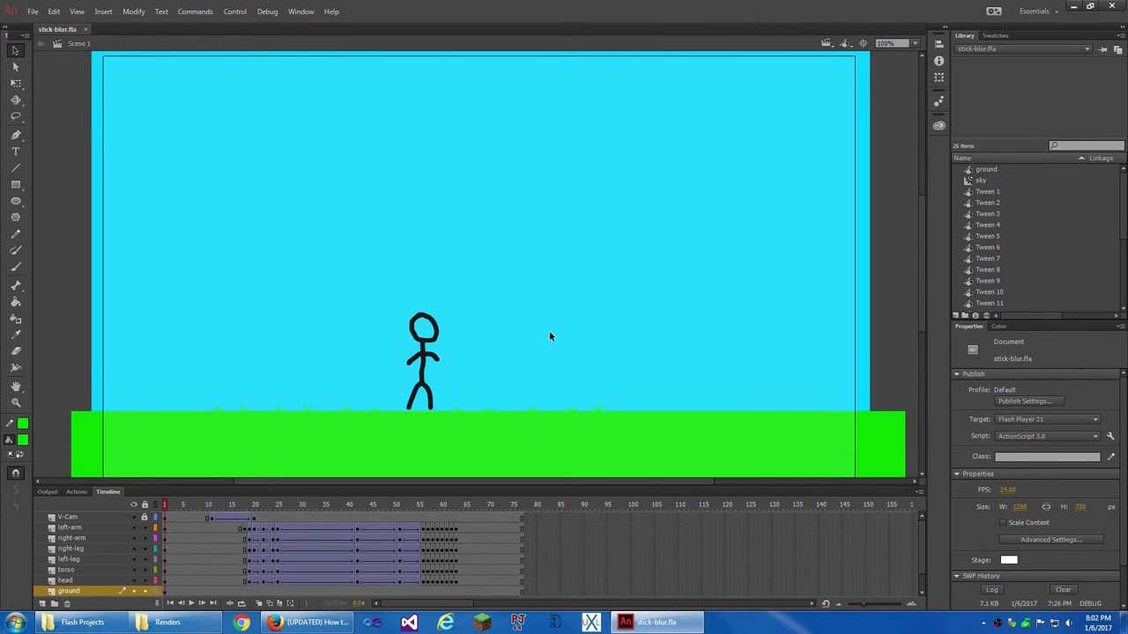
pyautogui.press('Return')
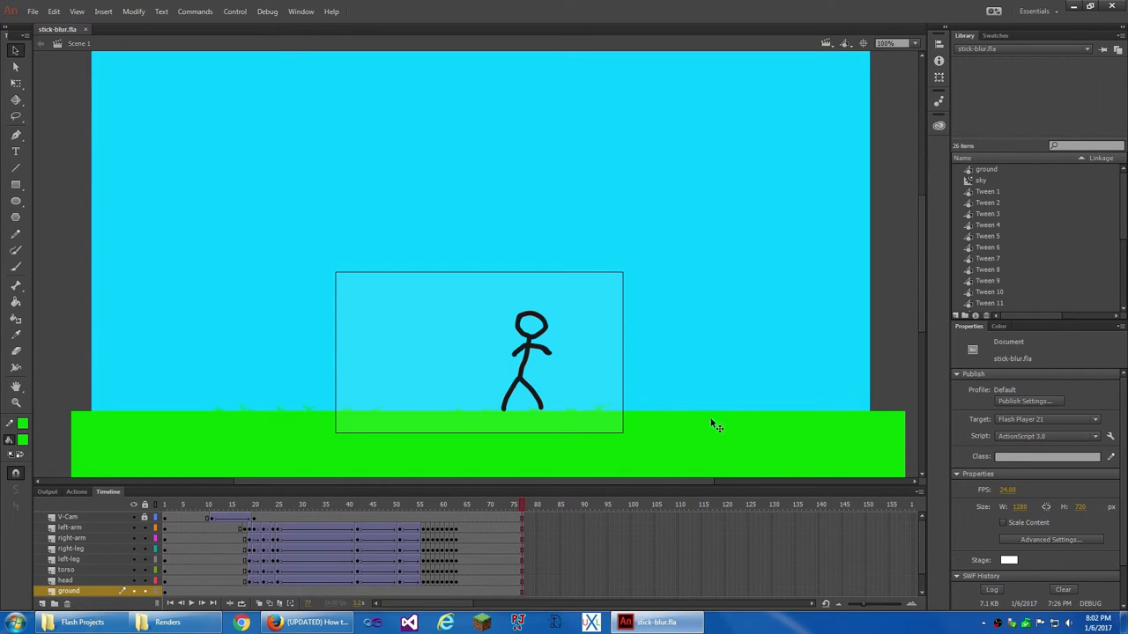
pyautogui.moveTo(518, 509)
pyautogui.mouseDown()
pyautogui.moveTo(321, 538)
pyautogui.moveTo(395, 528)
pyautogui.moveTo(3, 527)
pyautogui.mouseUp()
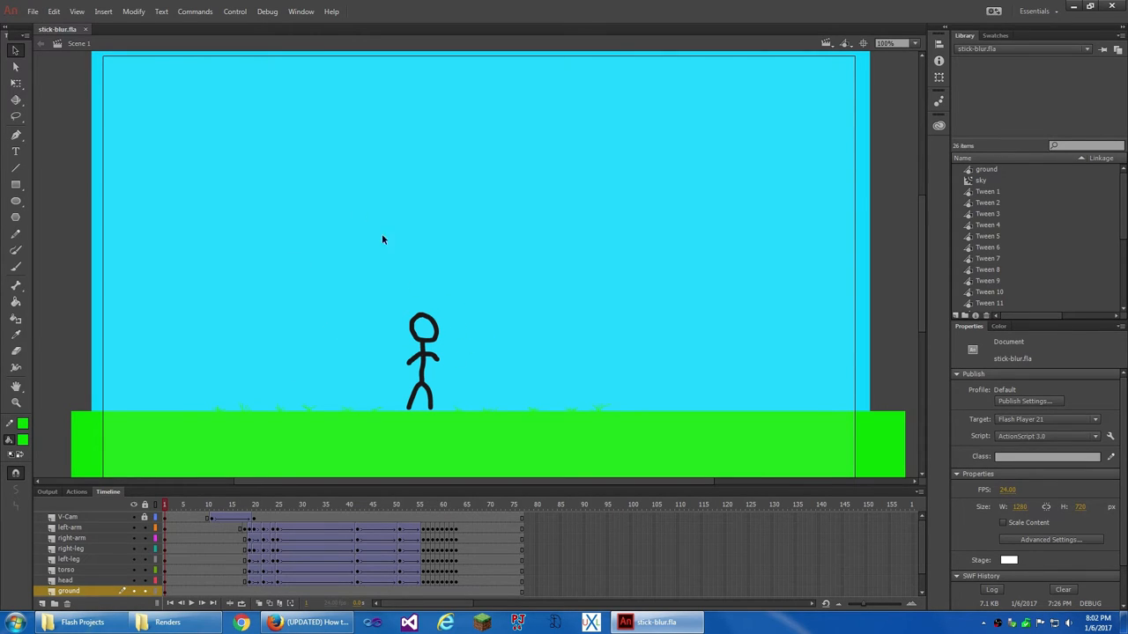
# Step: Bring up the File menu, then dismiss it without choosing a command
pyautogui.click(33, 11)
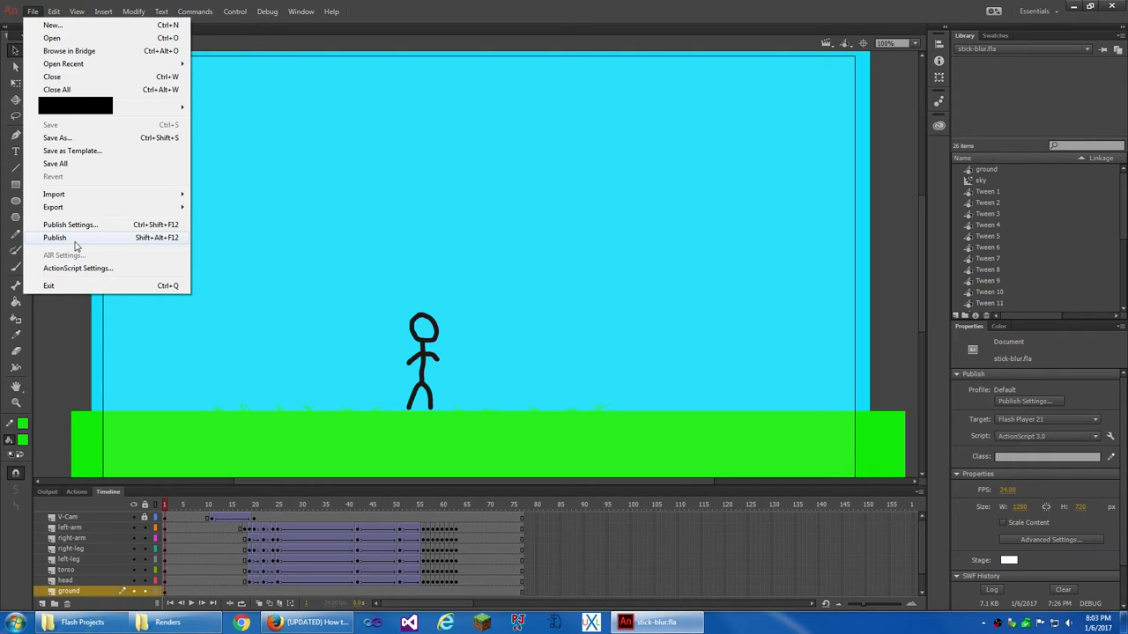
pyautogui.click(523, 10)
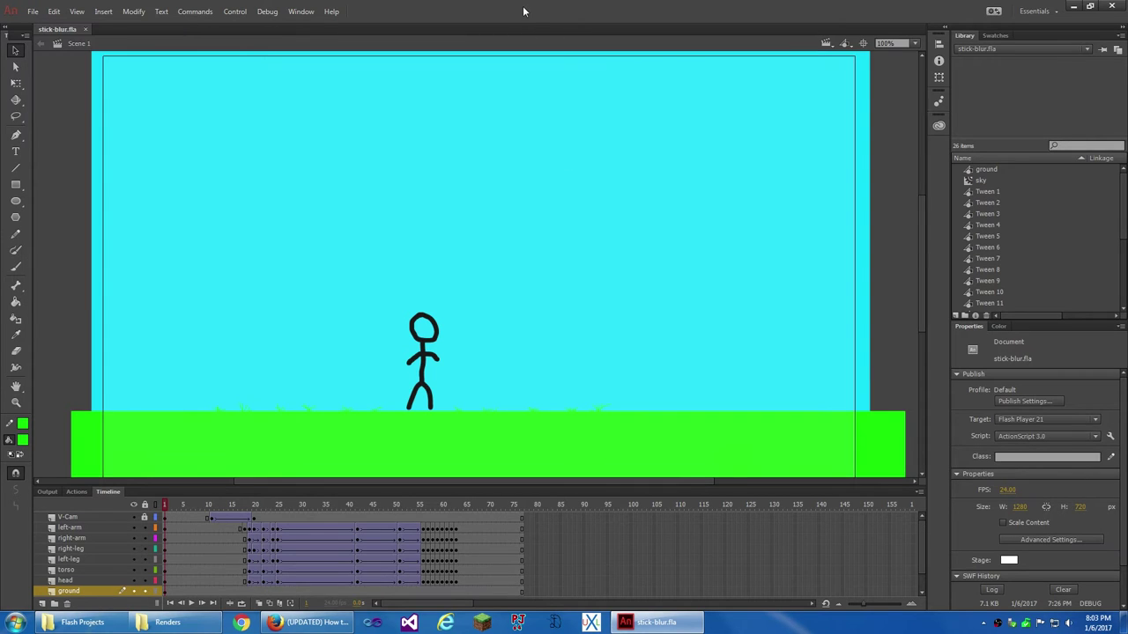
# Step: Run Debug Movie to preview the walk in Flash Player, moving the player window aside
pyautogui.click(265, 11)
pyautogui.click(264, 25)
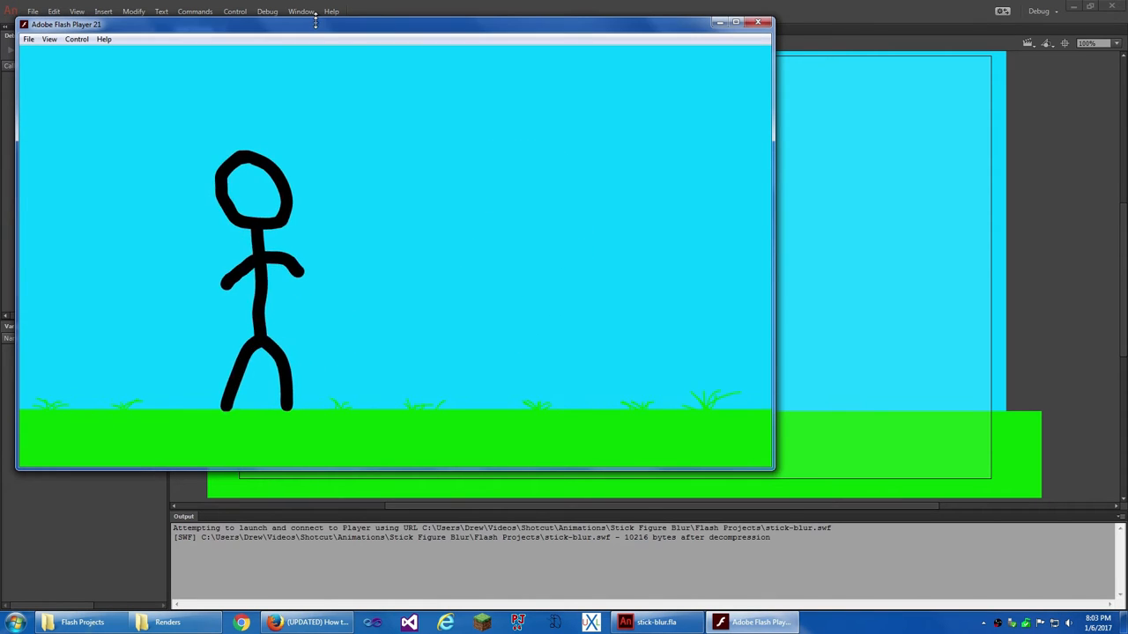
pyautogui.moveTo(311, 22); pyautogui.dragTo(346, 575)
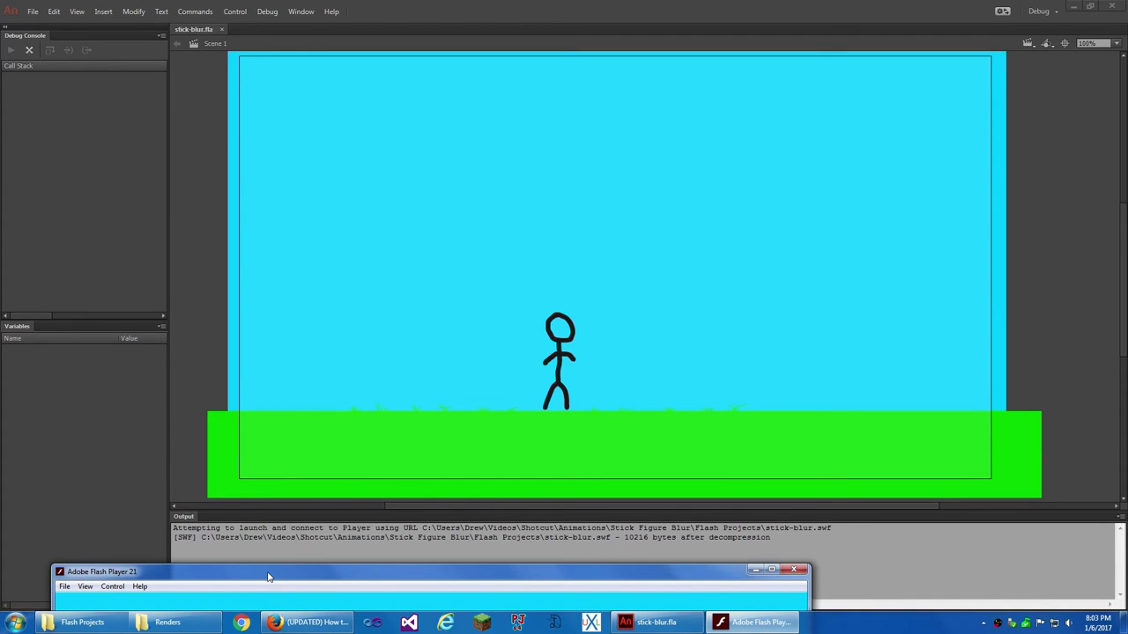
pyautogui.moveTo(270, 571); pyautogui.dragTo(296, 63)
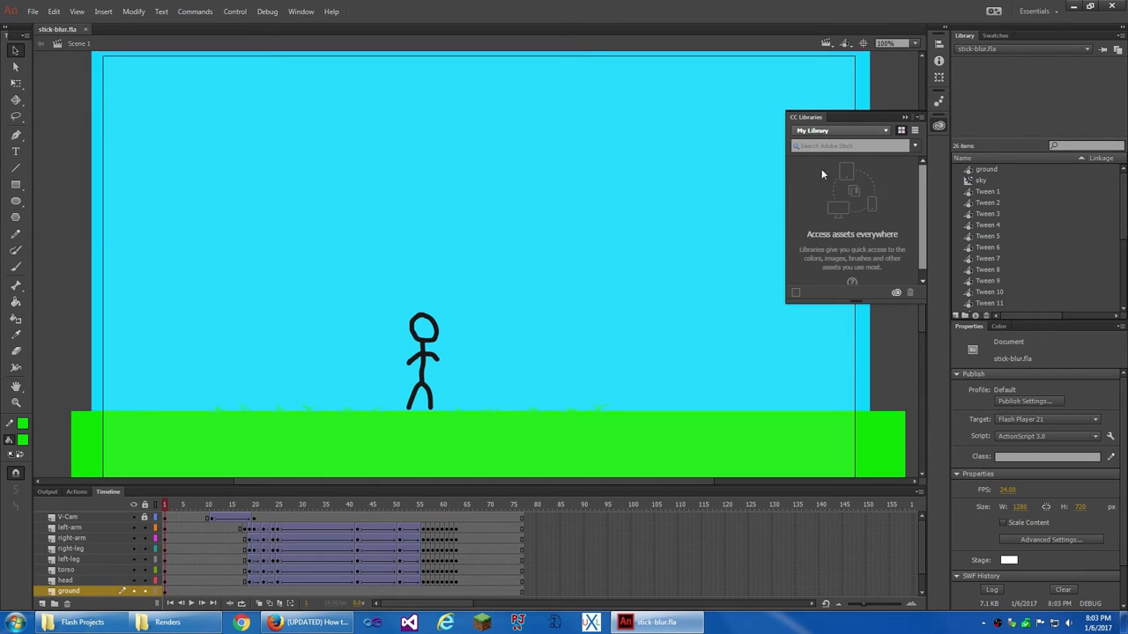
# Step: Close the CC Libraries panel, rerun the debug preview, then close the Flash Player window from the taskbar
pyautogui.click(903, 117)
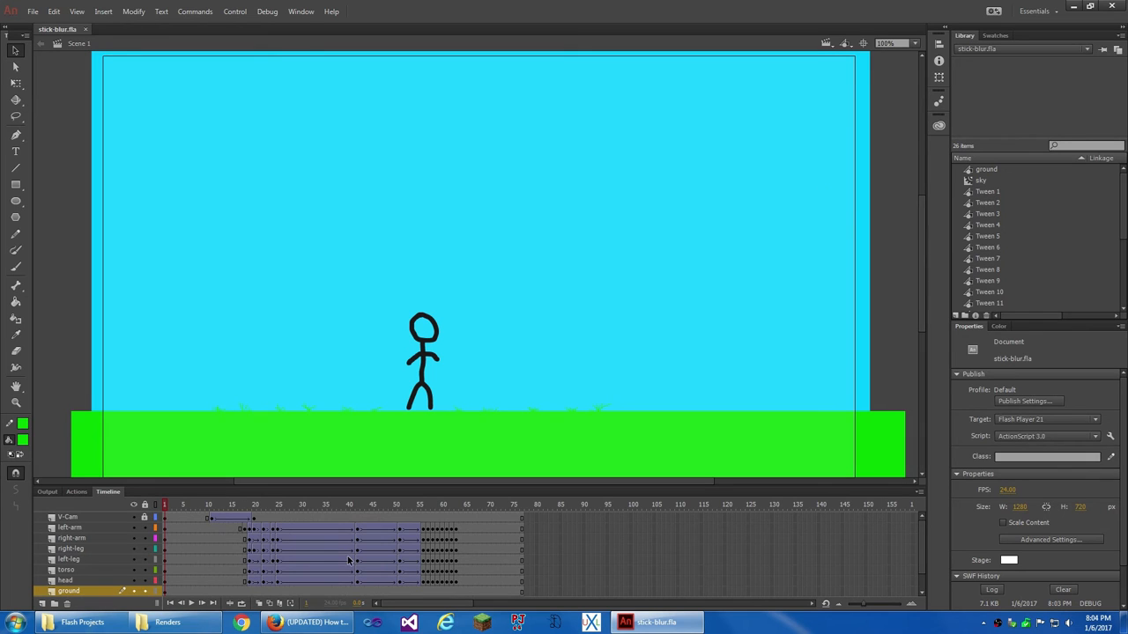
pyautogui.click(267, 12)
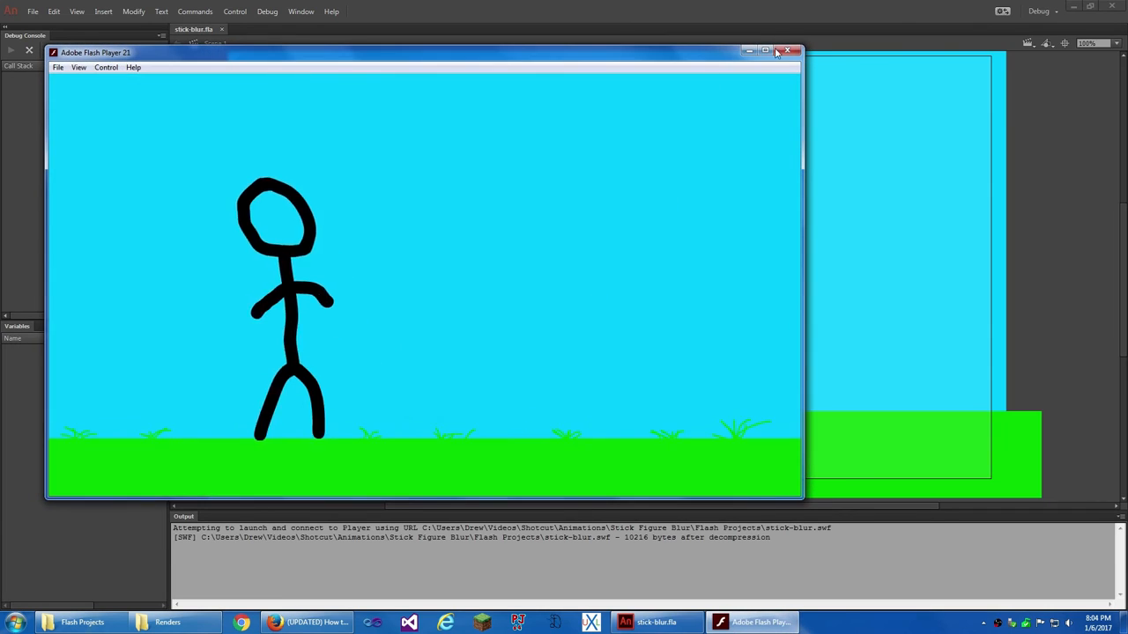
pyautogui.click(788, 46)
pyautogui.rightClick(753, 622)
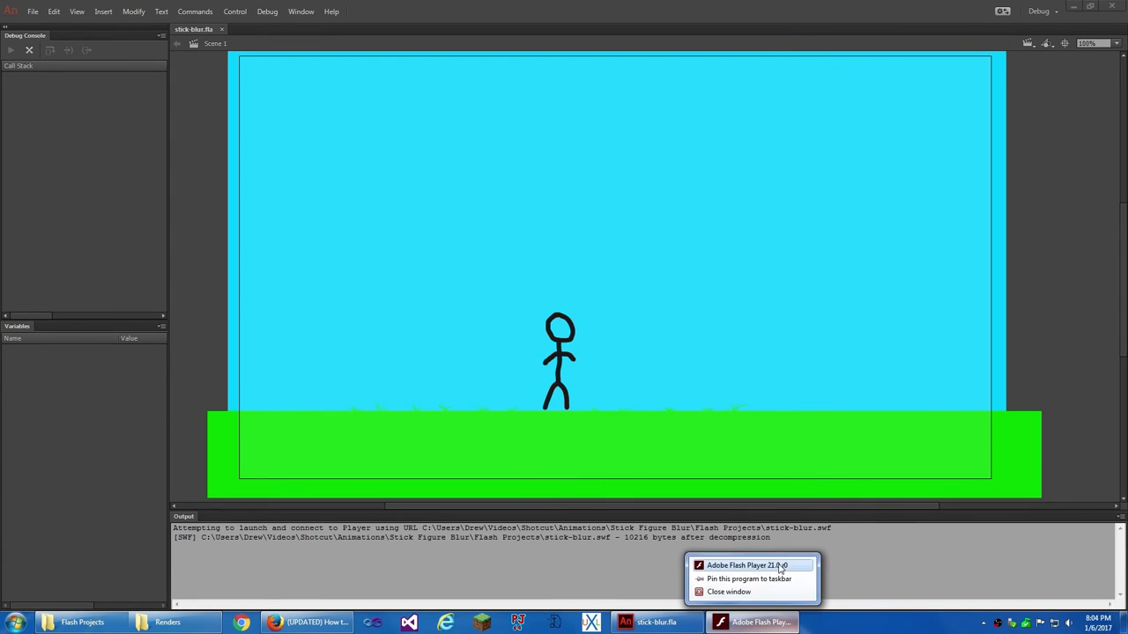
pyautogui.click(709, 594)
# Step: Show stick-blur.swf beside stick-blur.fla in the Flash Projects folder, then return to Animate
pyautogui.click(84, 623)
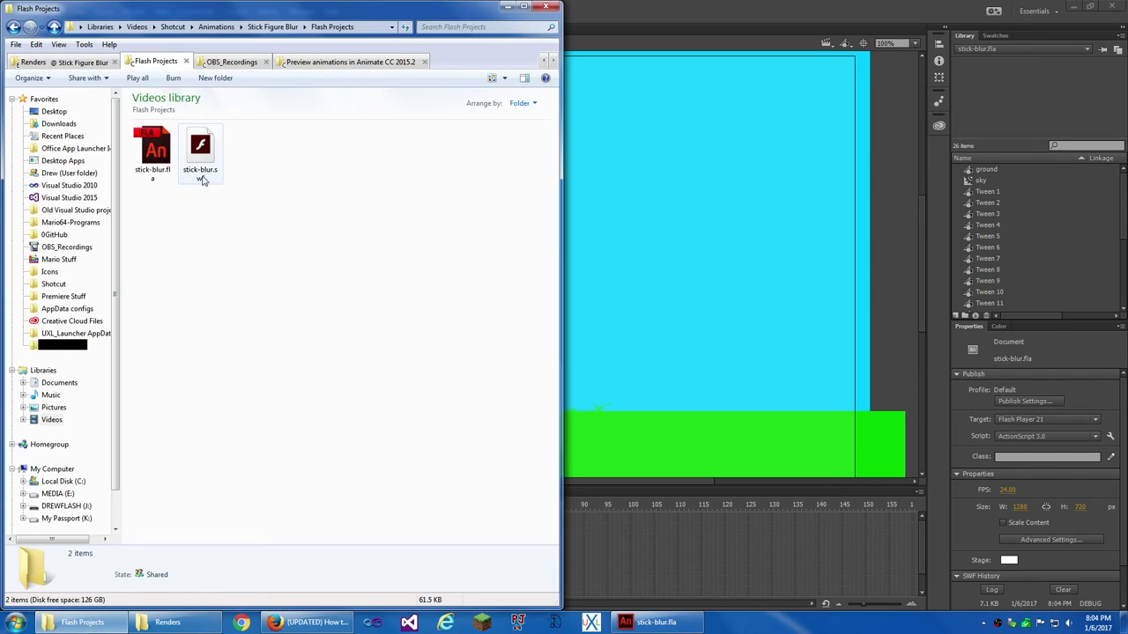
pyautogui.click(154, 158)
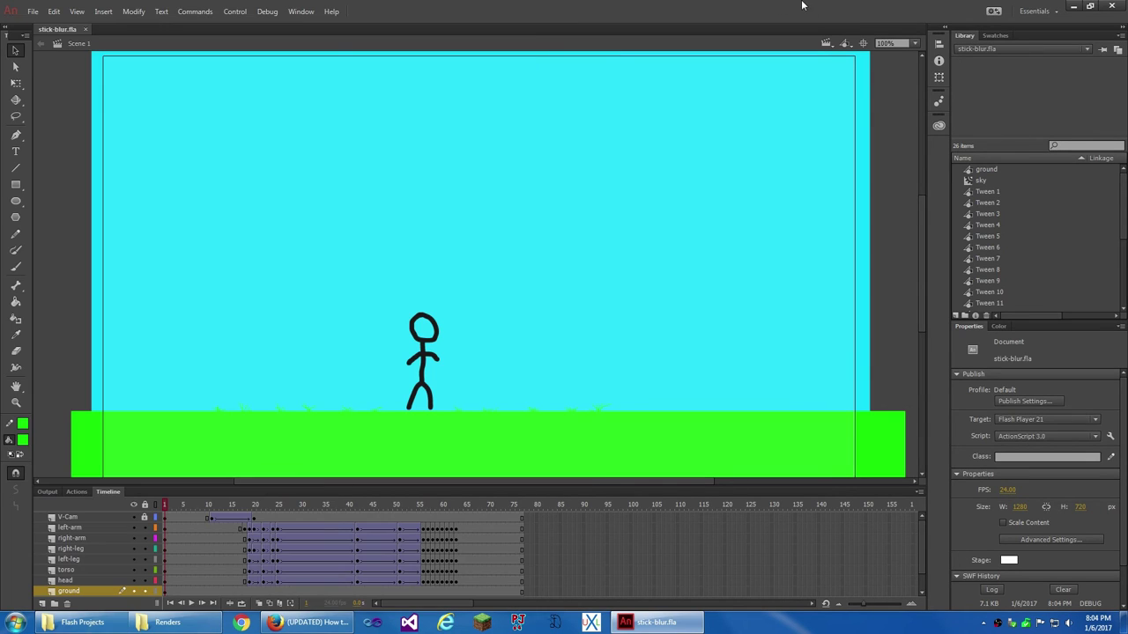
pyautogui.click(804, 5)
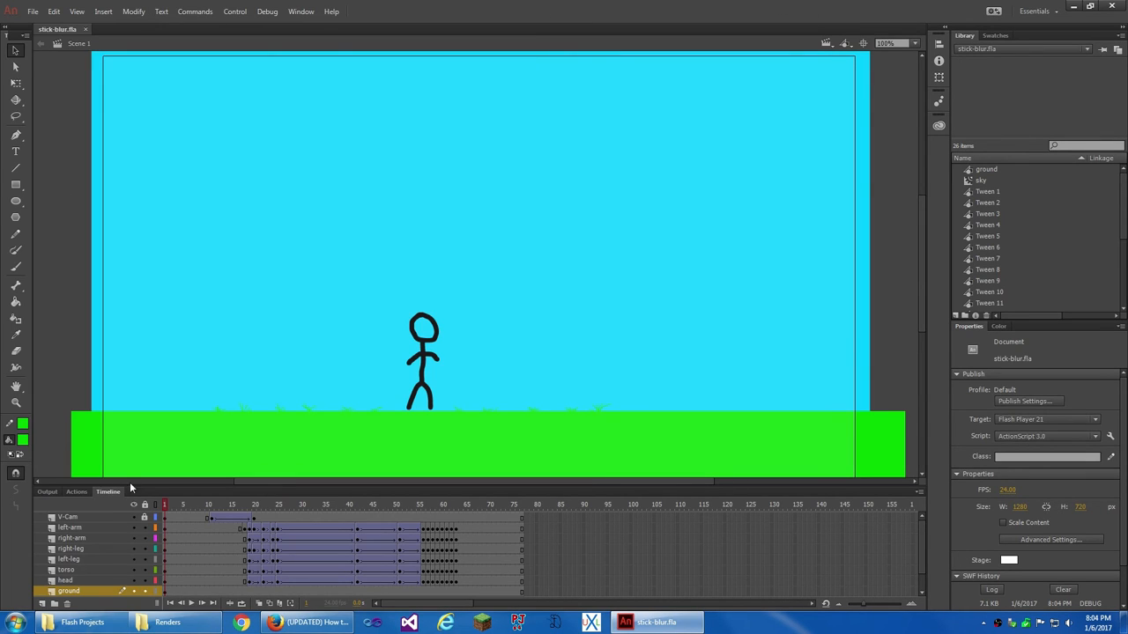